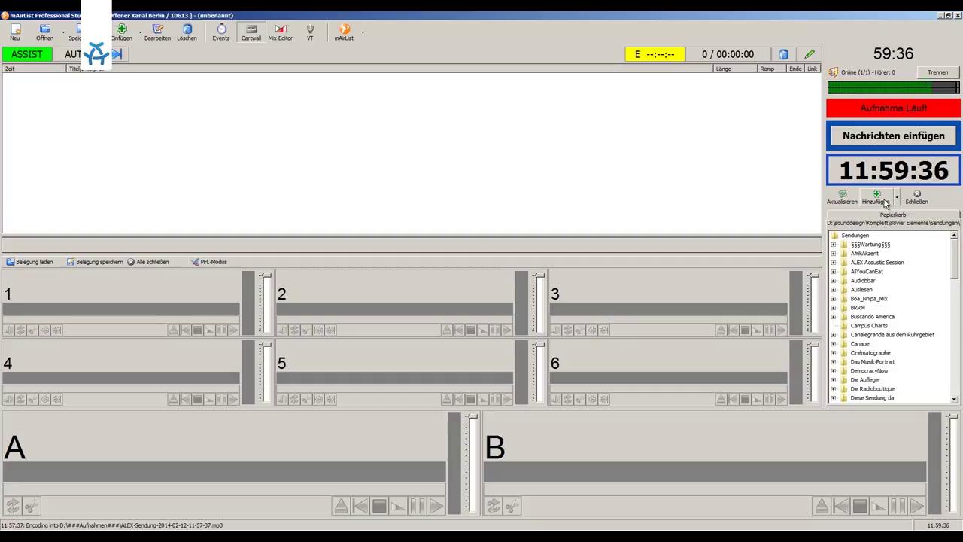
Step: Add the desktop folder AYCE to the browser as a directory tree
click(886, 203)
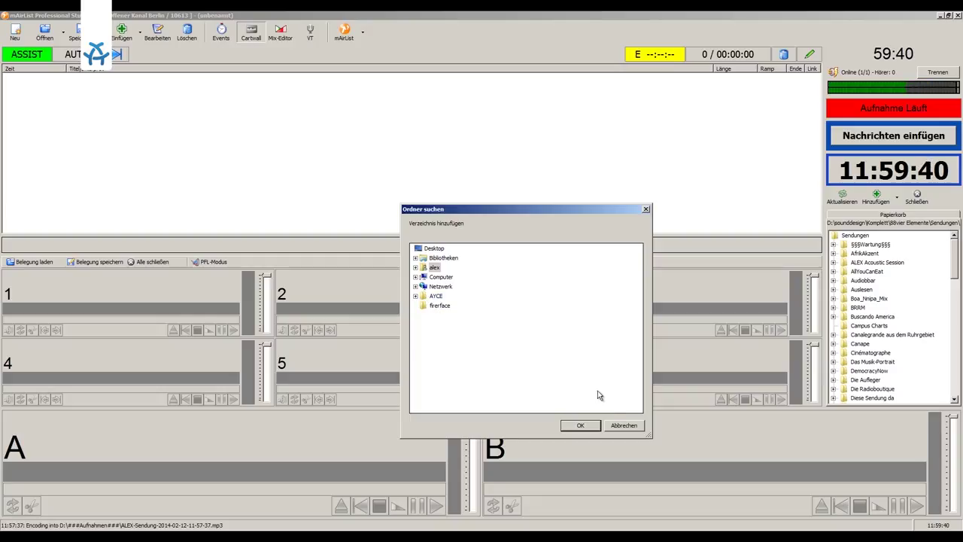
click(622, 425)
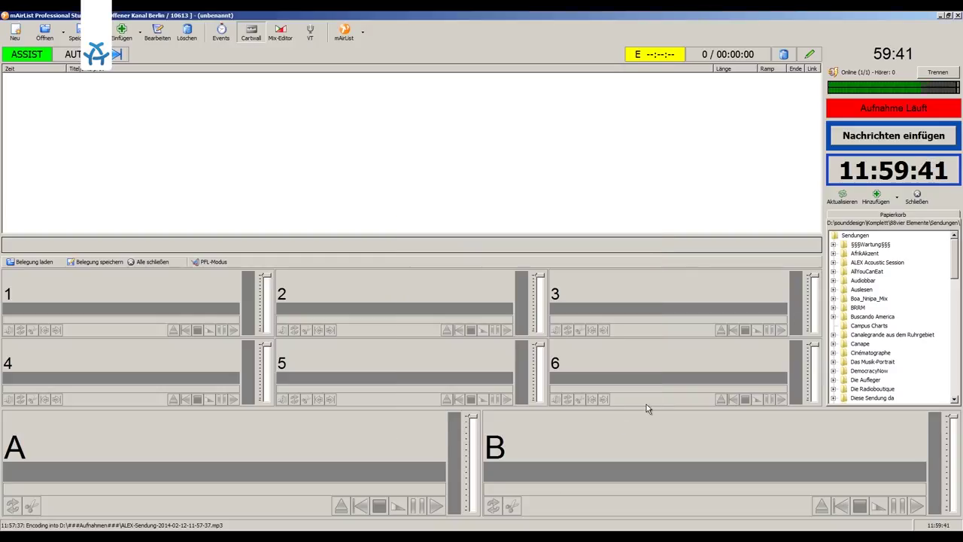
click(896, 199)
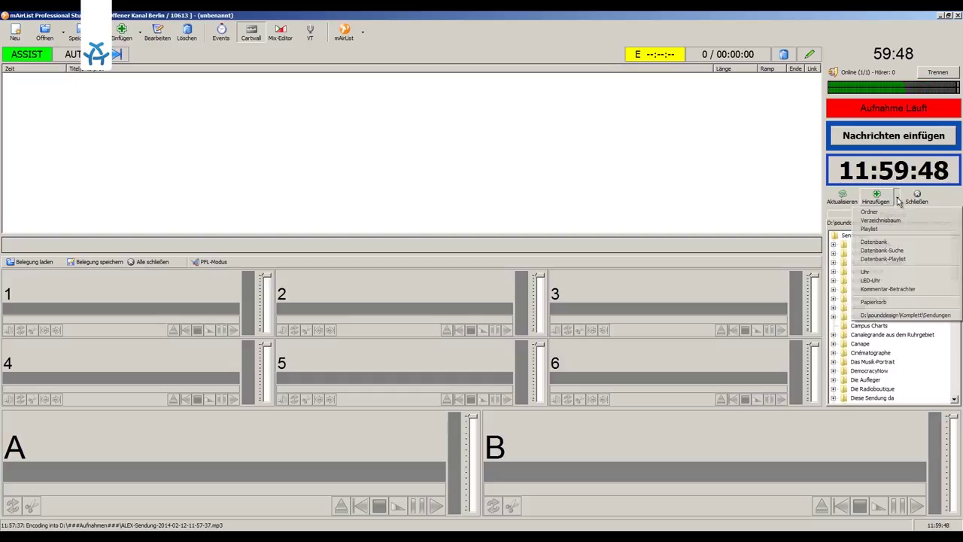
click(890, 220)
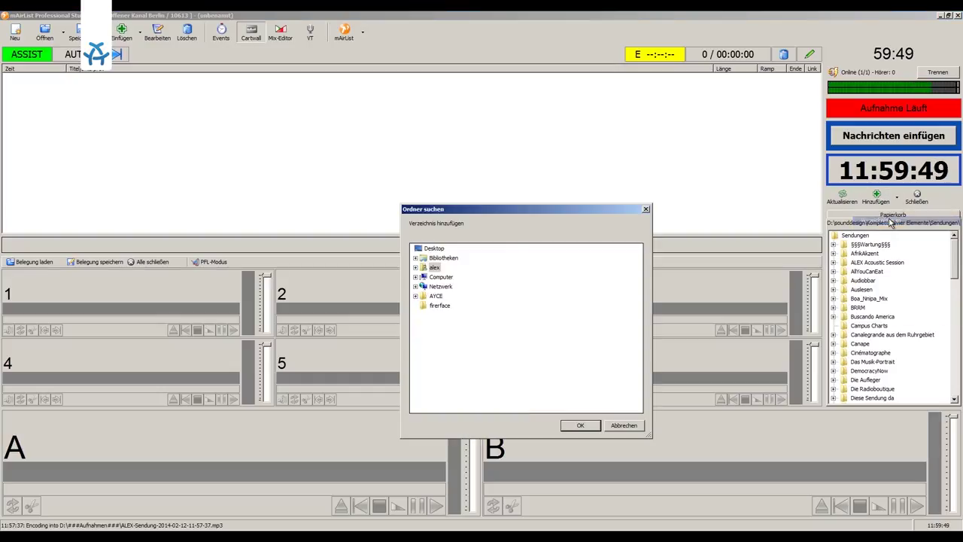
double_click(425, 299)
click(581, 426)
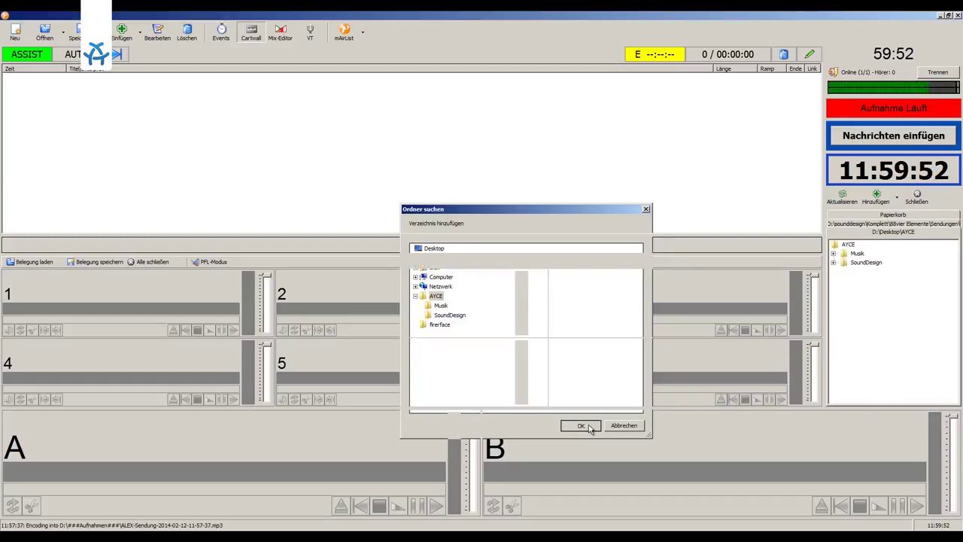
Step: Expand the Musik folder and add the tracks Pentatonic and Take This Thread to the empty playlist
click(833, 253)
scroll(894, 327, down, 1)
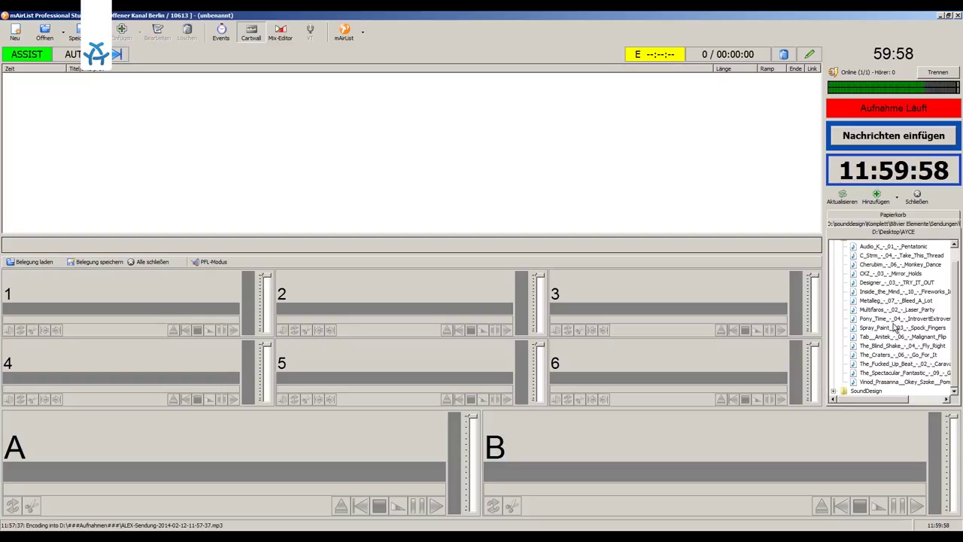
scroll(894, 316, up, 1)
drag(889, 263, 686, 189)
drag(874, 275, 699, 182)
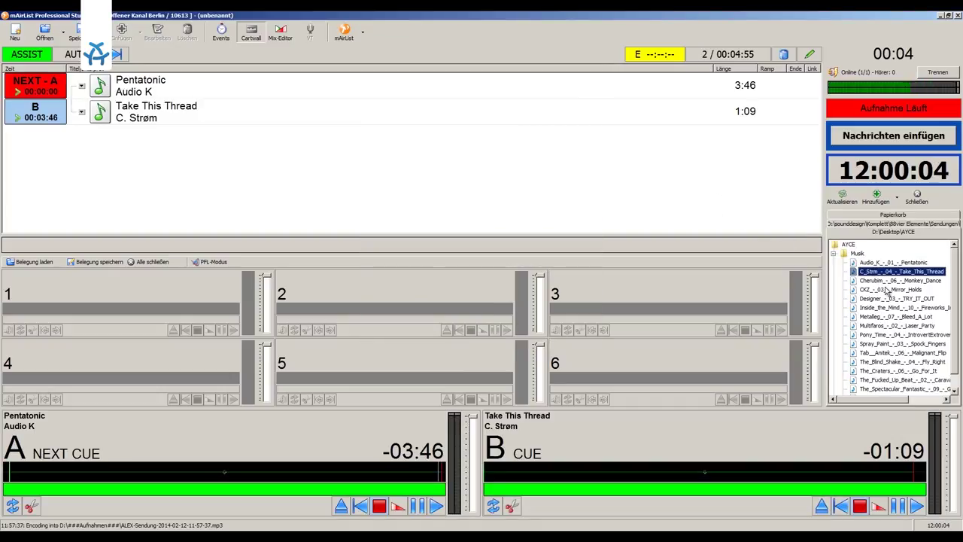
Step: Add the consecutive Musik tracks from Monkey Dance through Malignant Flip to the end of the playlist together
click(888, 280)
shift+click(895, 353)
drag(895, 353, 633, 174)
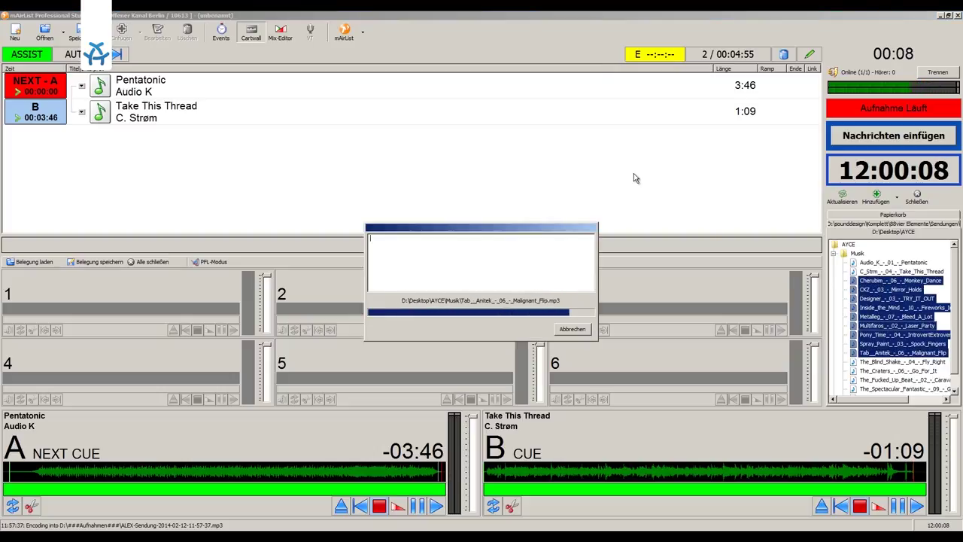
Step: Start Pentatonic on air in player A and fade it out
drag(816, 107, 783, 60)
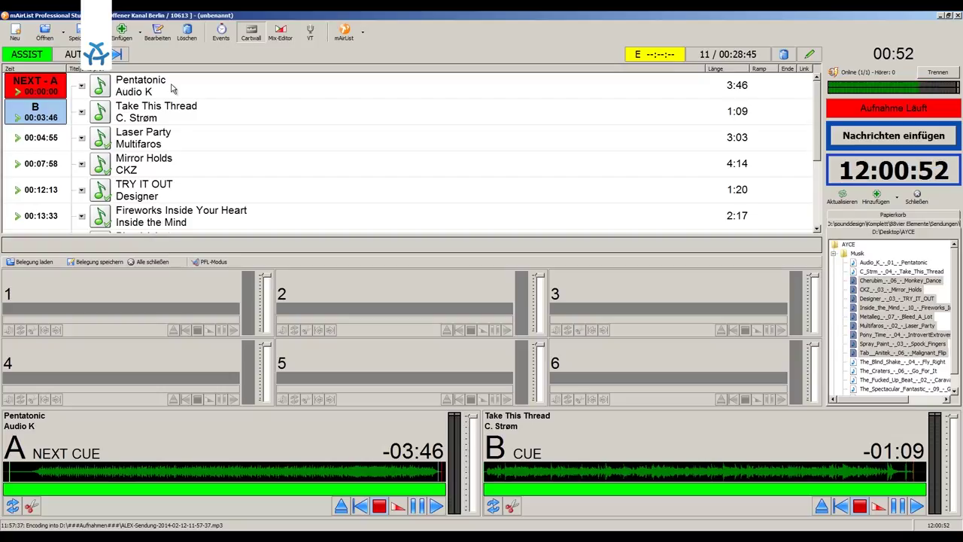
key(space)
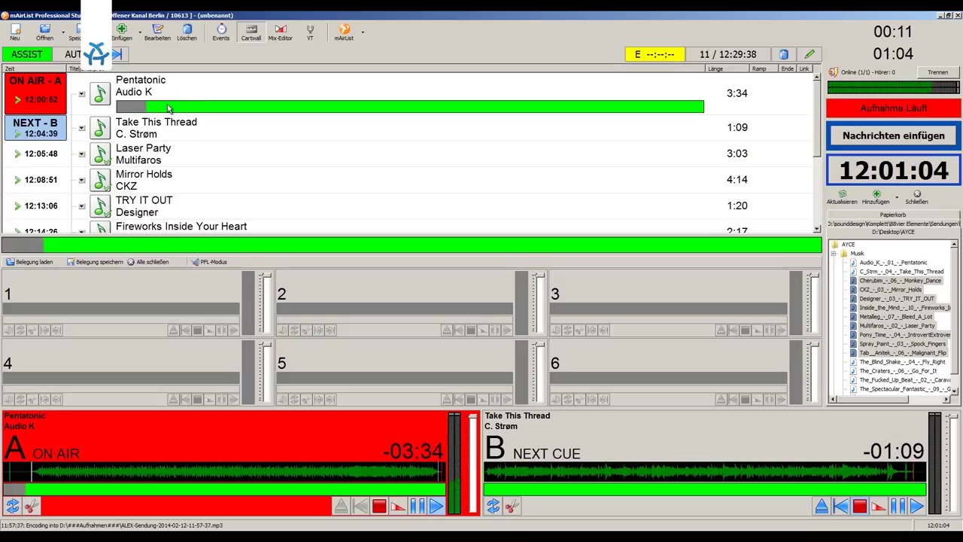
click(396, 508)
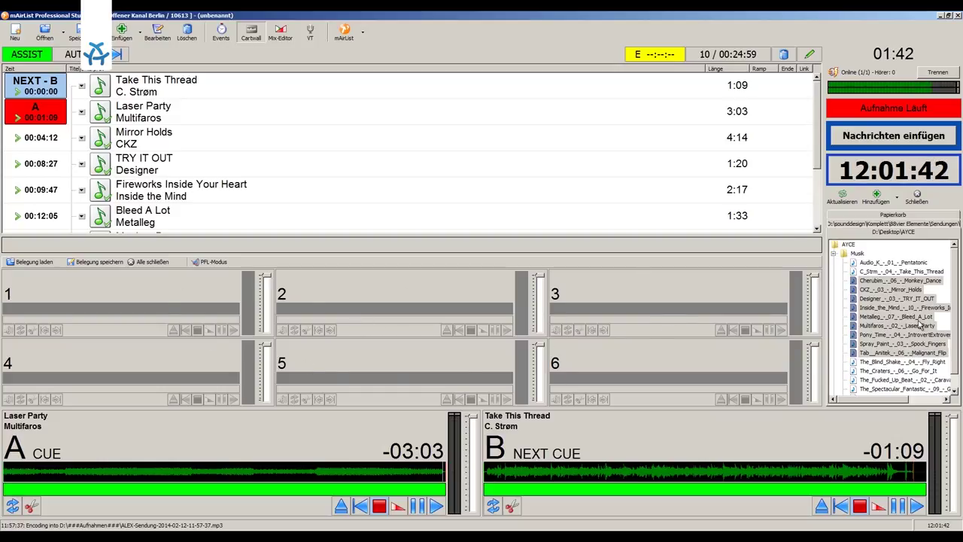
Step: Collapse the Musik folder, expand SoundDesign and load SD-The Thing that makes sense into cart player 3
click(833, 252)
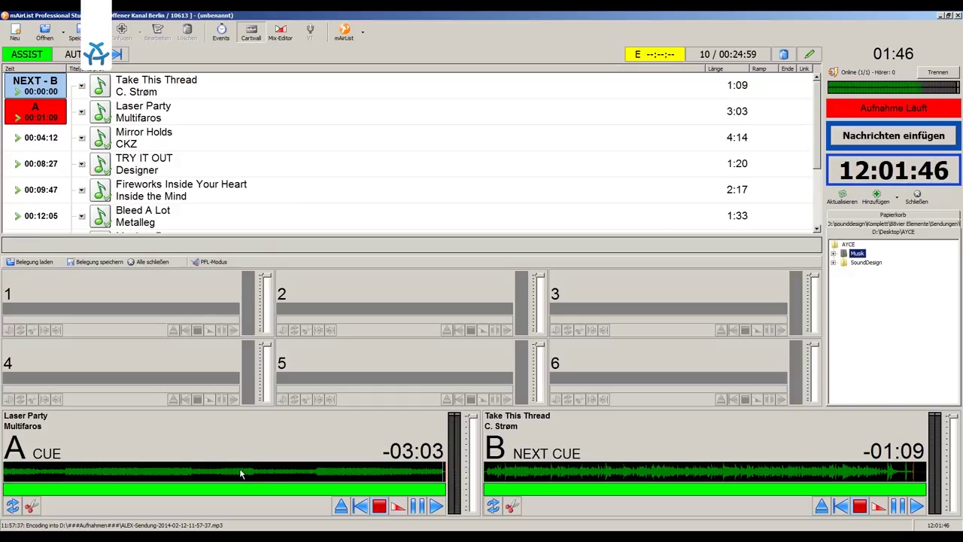
click(833, 262)
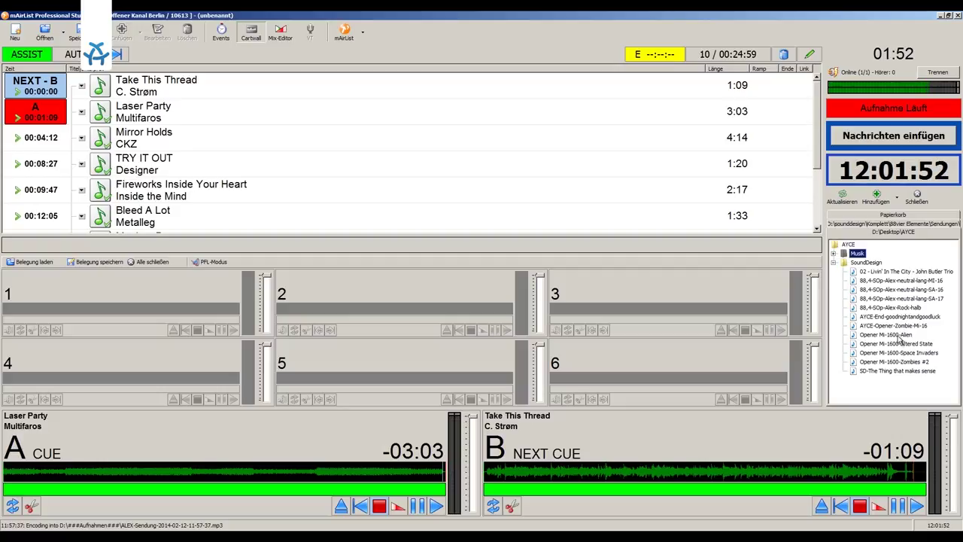
drag(899, 371, 678, 286)
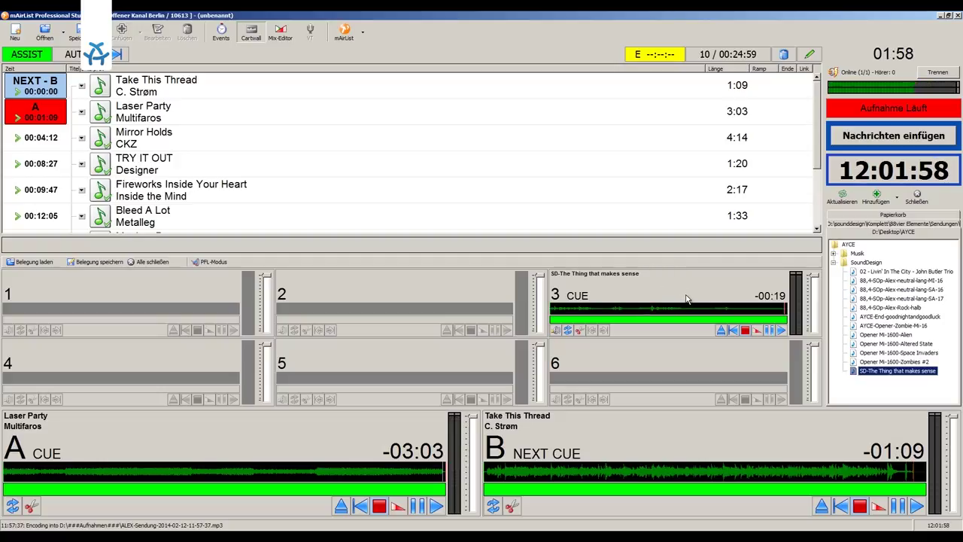
Step: Start and stop the jingle in cart player 3 several times, leaving it stopped
click(689, 294)
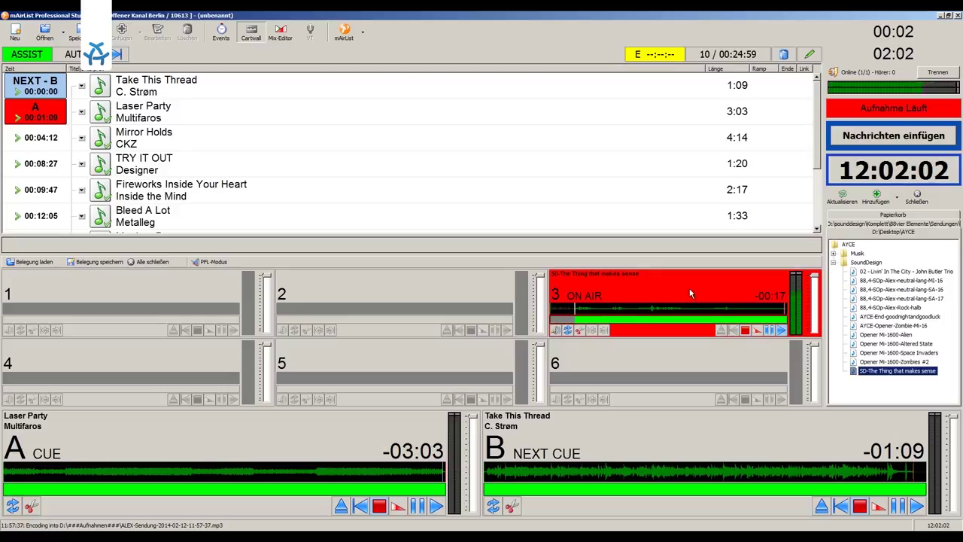
click(690, 294)
click(690, 290)
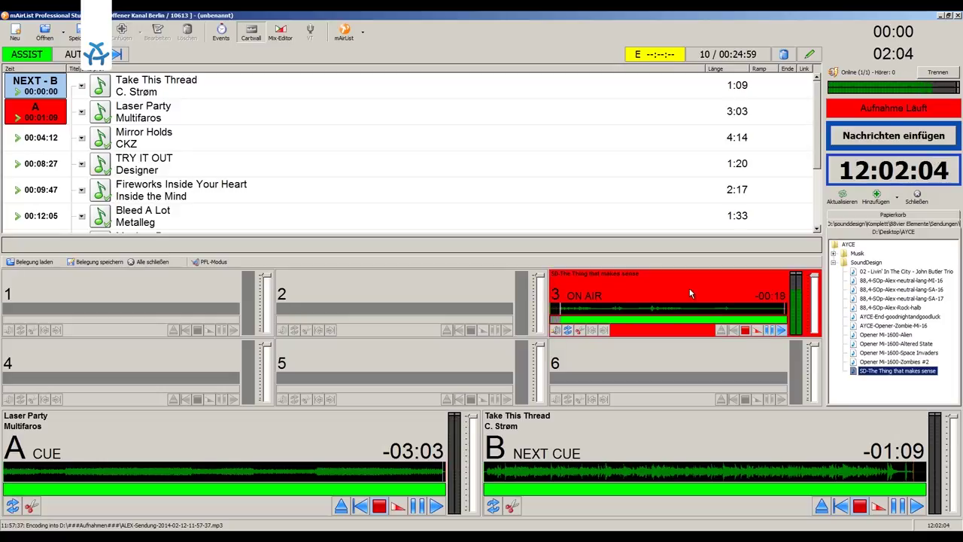
click(690, 293)
click(690, 292)
click(691, 290)
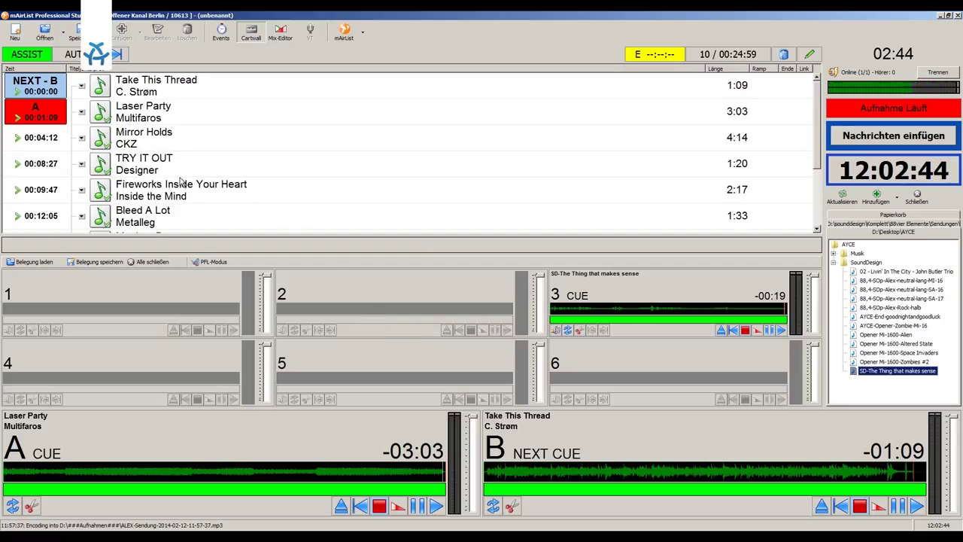
Step: Reorder the playlist so Bleed A Lot follows Laser Party and Fireworks Inside Your Heart precedes TRY IT OUT
click(170, 135)
click(173, 113)
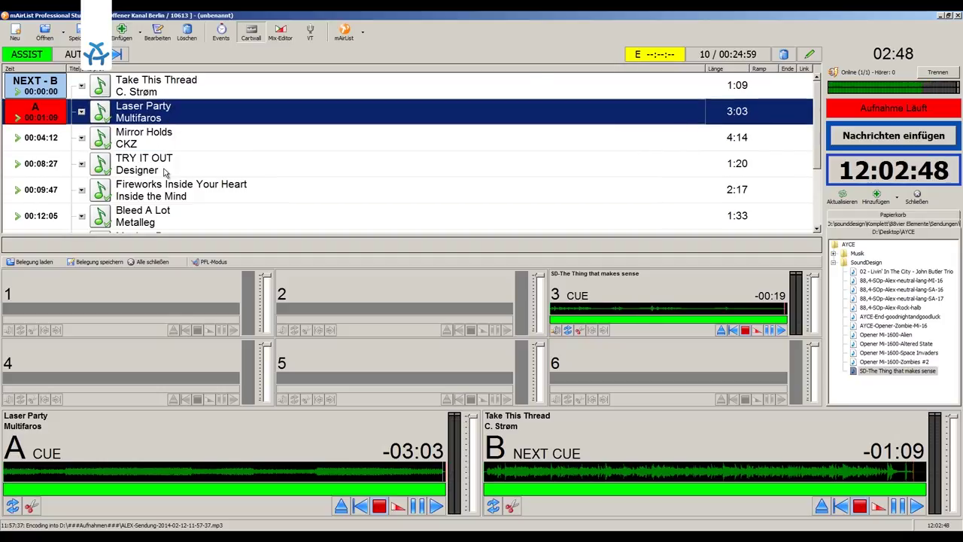
drag(164, 170, 118, 137)
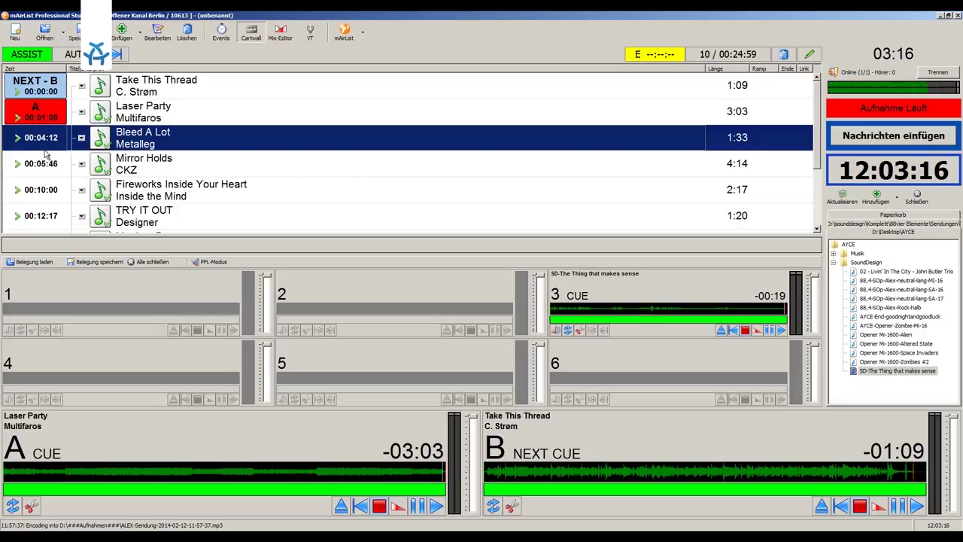
Step: Start Take This Thread on air in player B and pause it
click(131, 92)
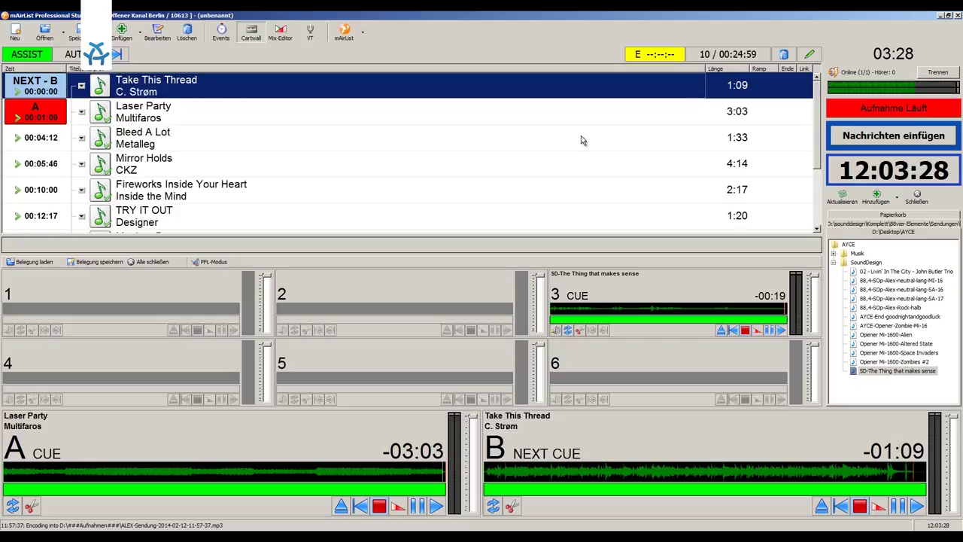
key(space)
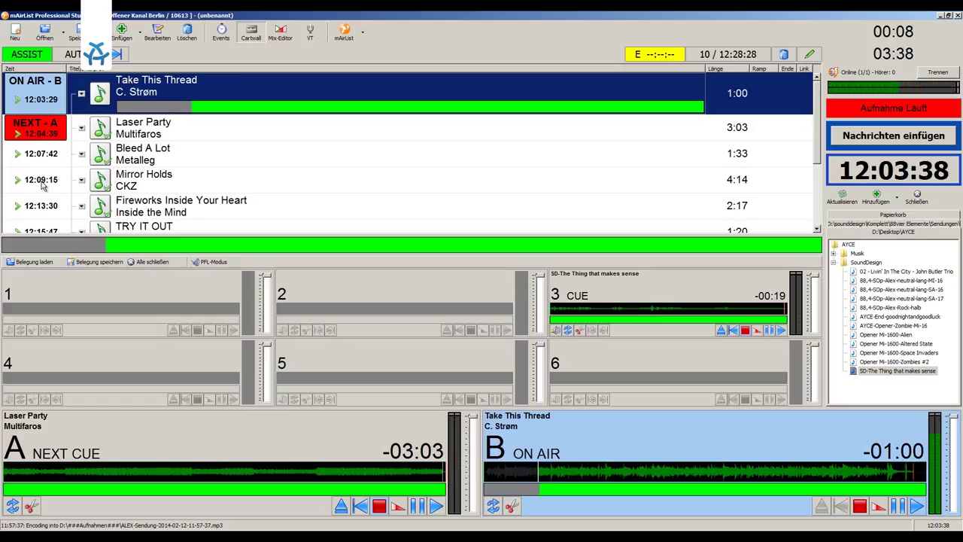
key(space)
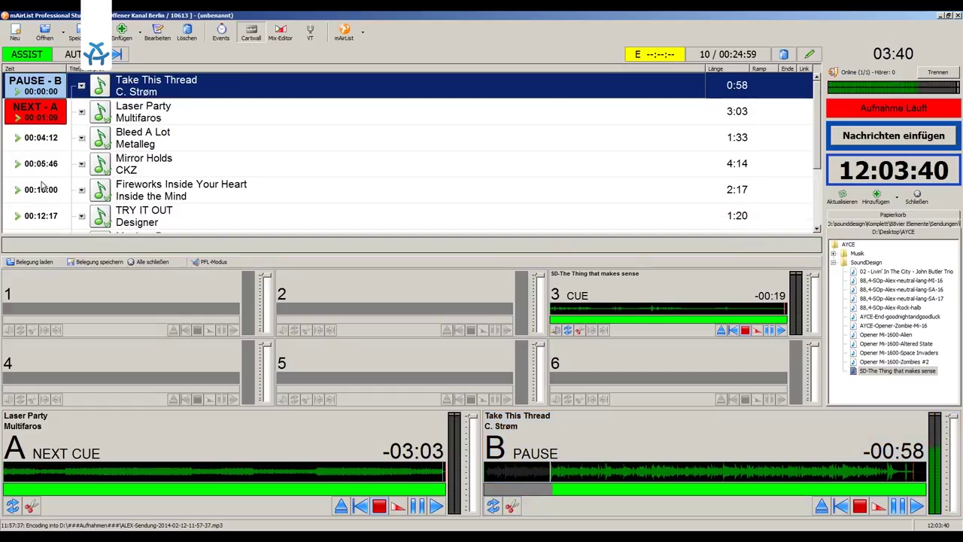